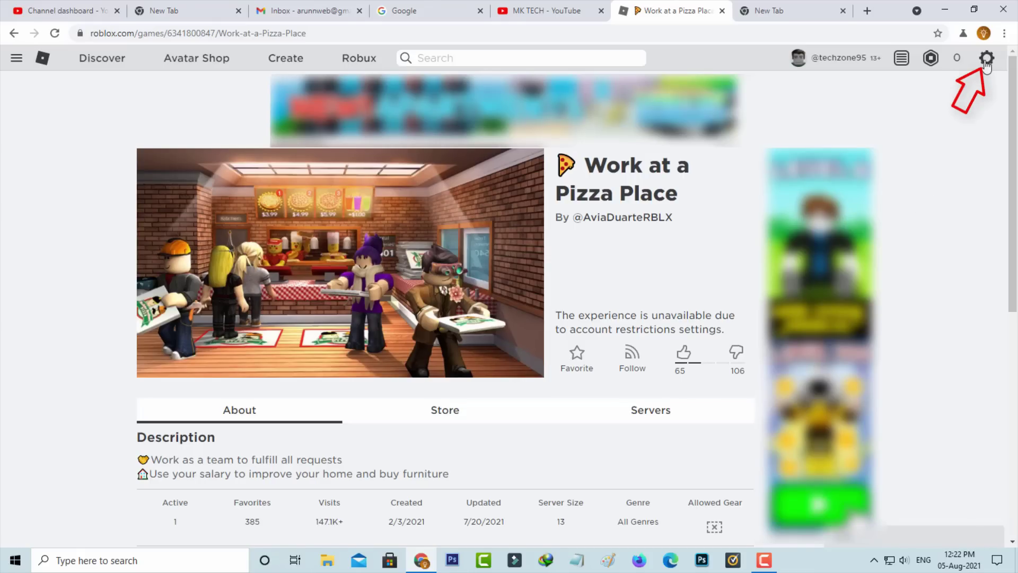
Step: Open My Settings from the gear menu to view Account Info
{"action": "left_click", "coordinate": [987, 59]}
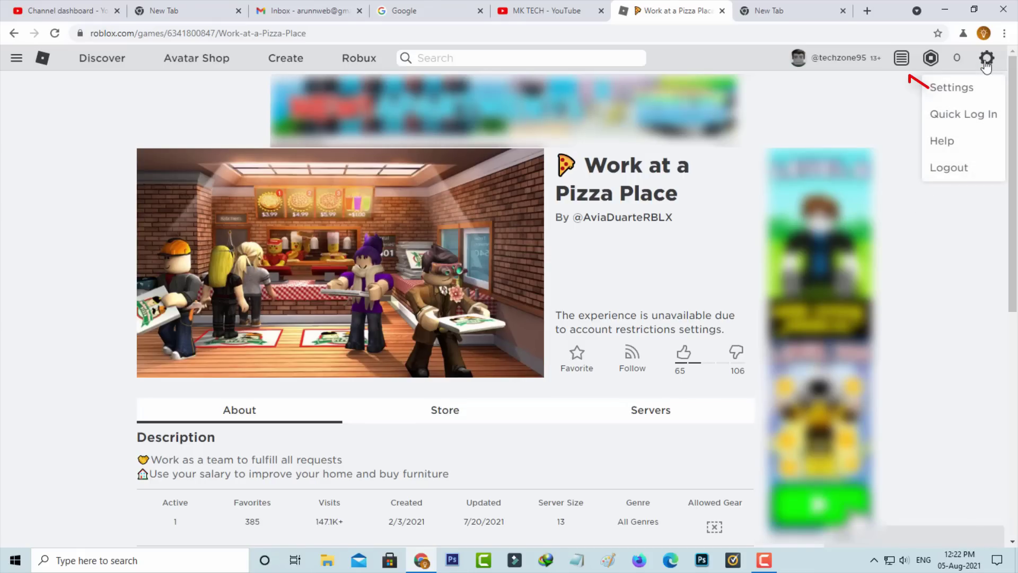
{"action": "left_click", "coordinate": [972, 88]}
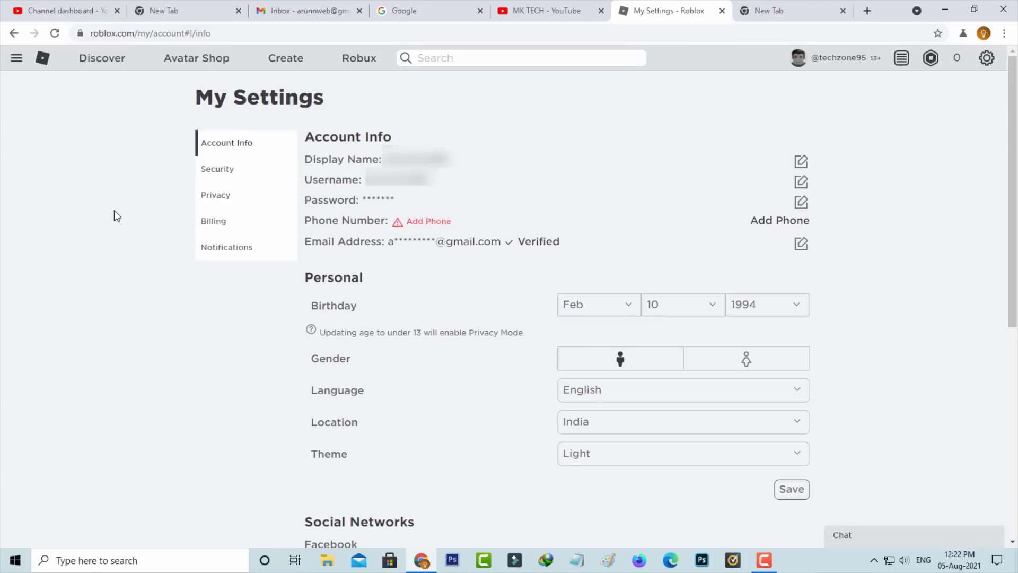
Step: Switch off Account Restrictions on the Security settings page
{"action": "left_click", "coordinate": [233, 172]}
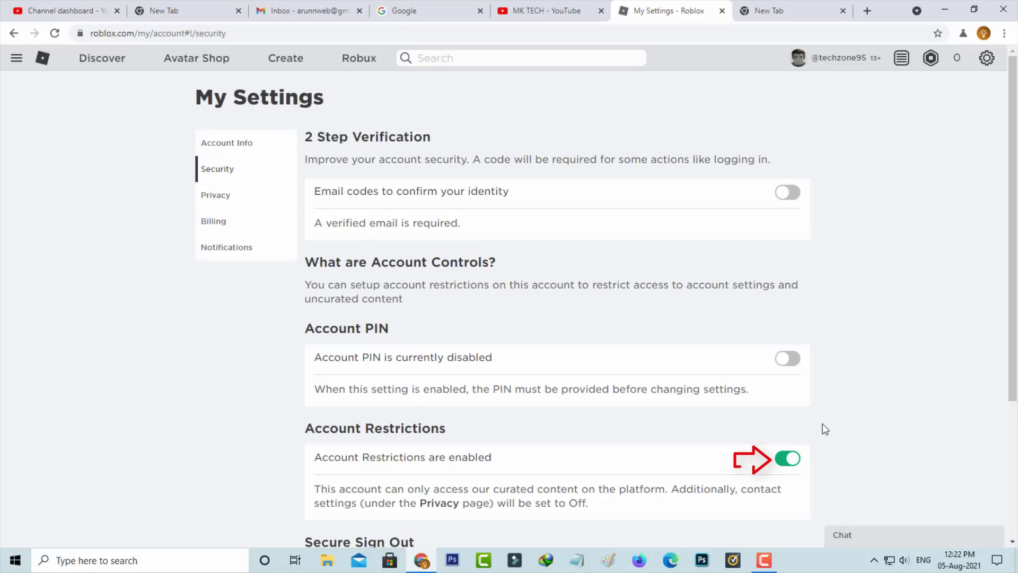
{"action": "left_click", "coordinate": [790, 464]}
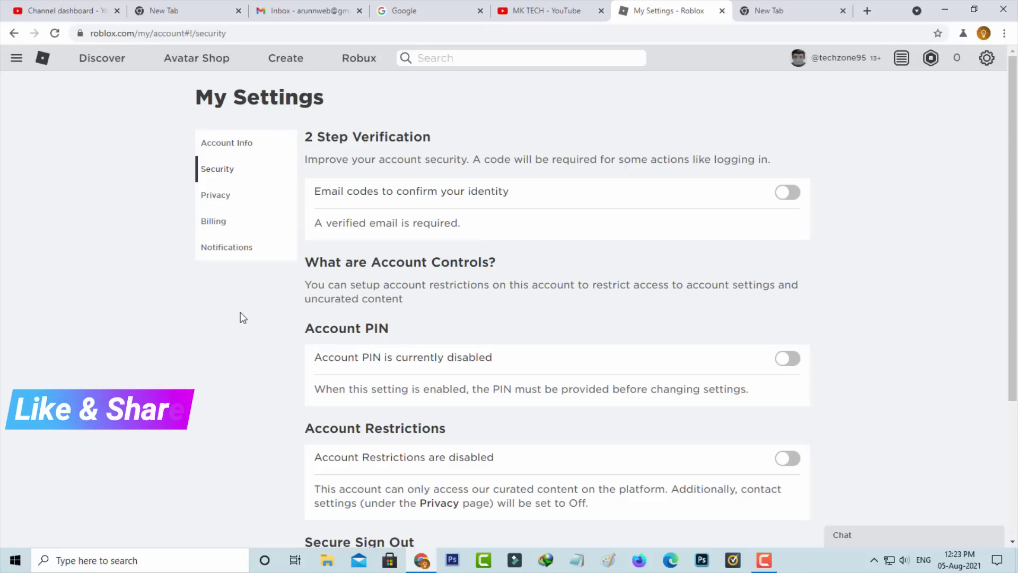
Step: In Privacy, set messaging and in-app chat to Friends and chat to Everyone
{"action": "left_click", "coordinate": [216, 196]}
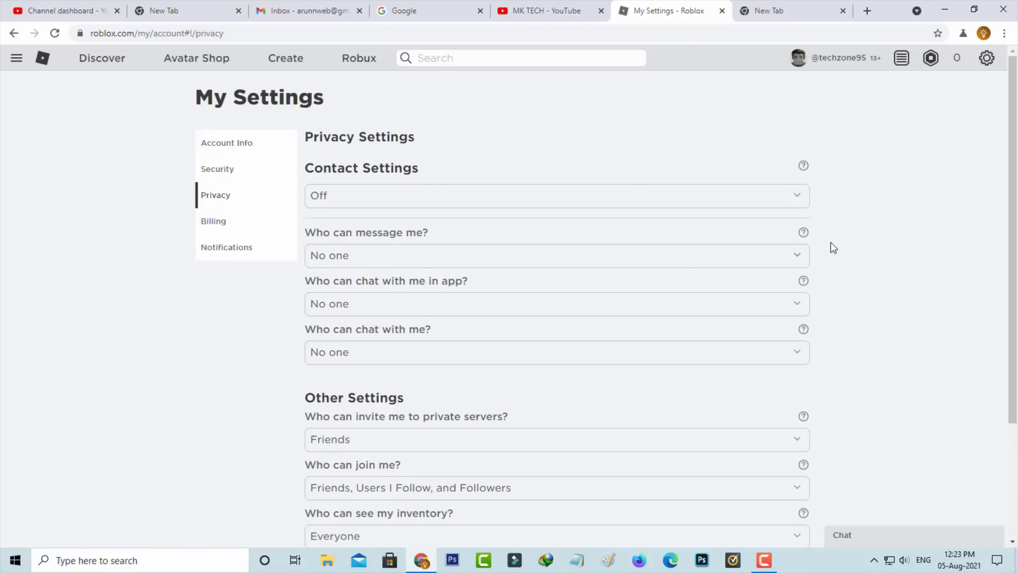
{"action": "left_click", "coordinate": [442, 262]}
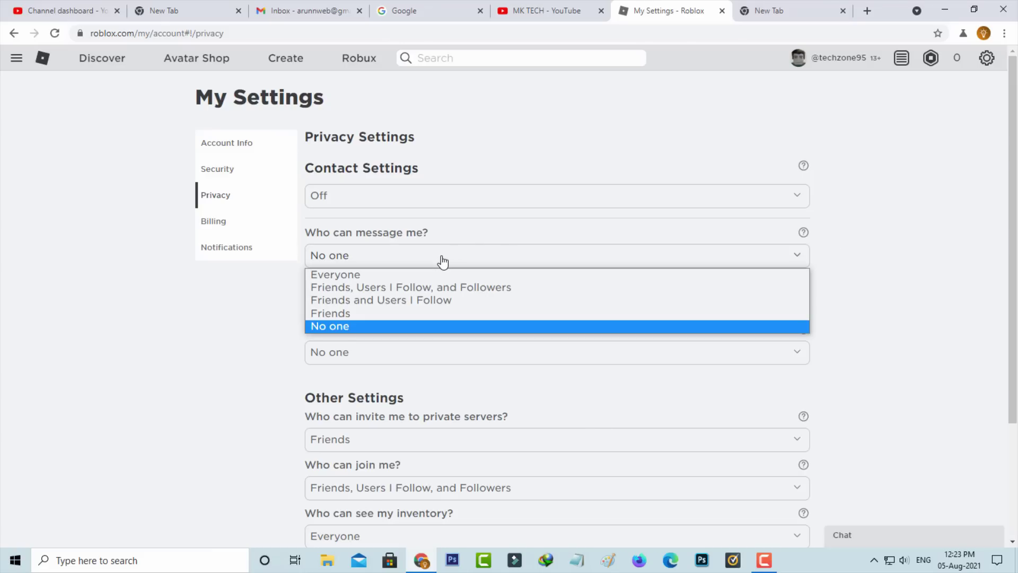
{"action": "left_click", "coordinate": [429, 312]}
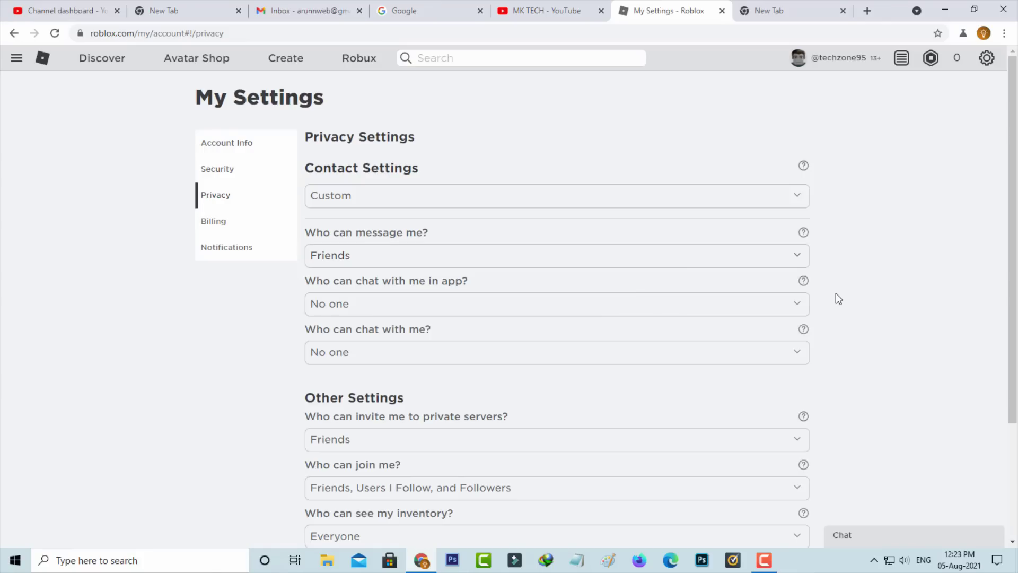
{"action": "left_click", "coordinate": [620, 302]}
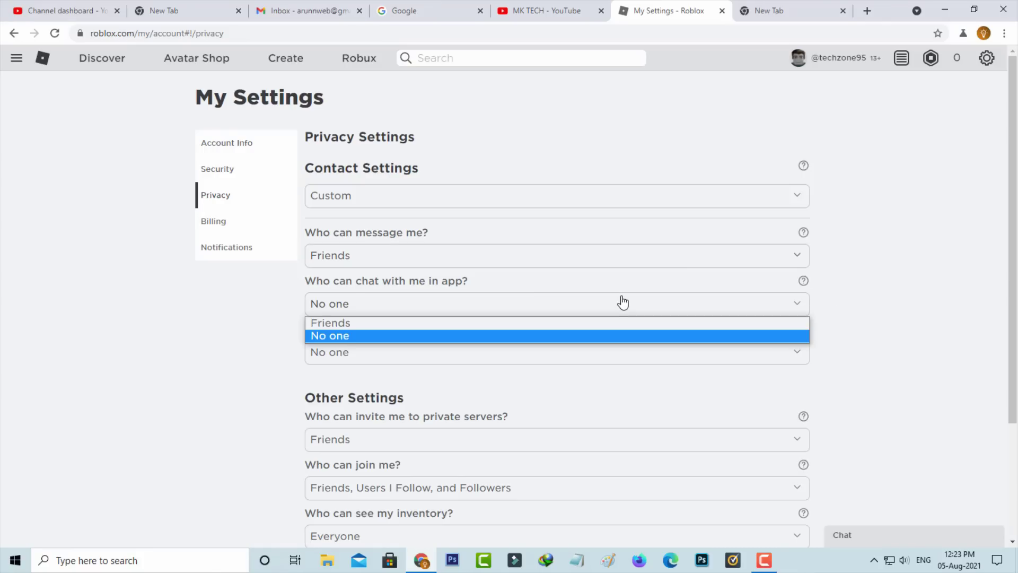
{"action": "left_click", "coordinate": [411, 323]}
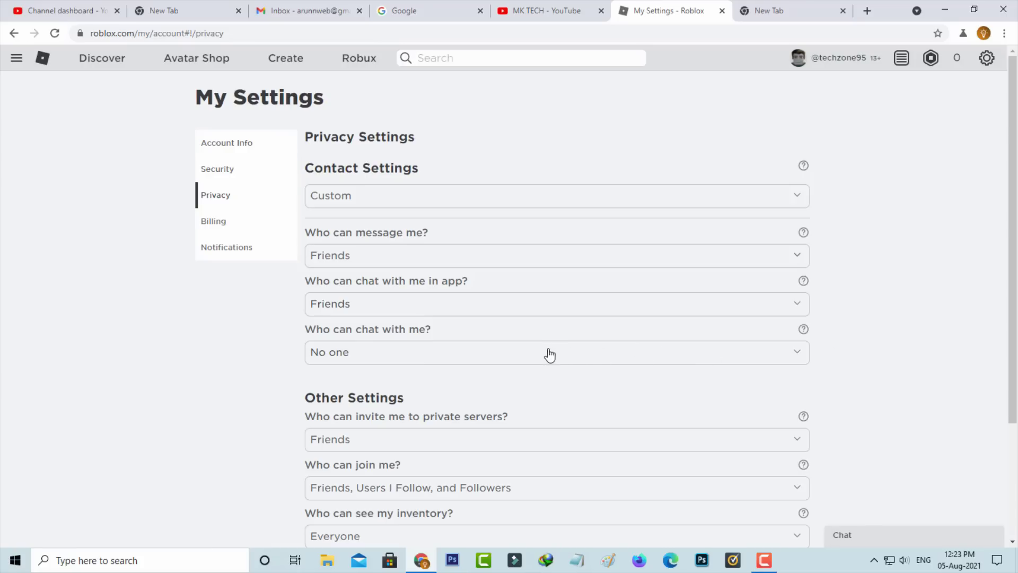
{"action": "left_click", "coordinate": [519, 356]}
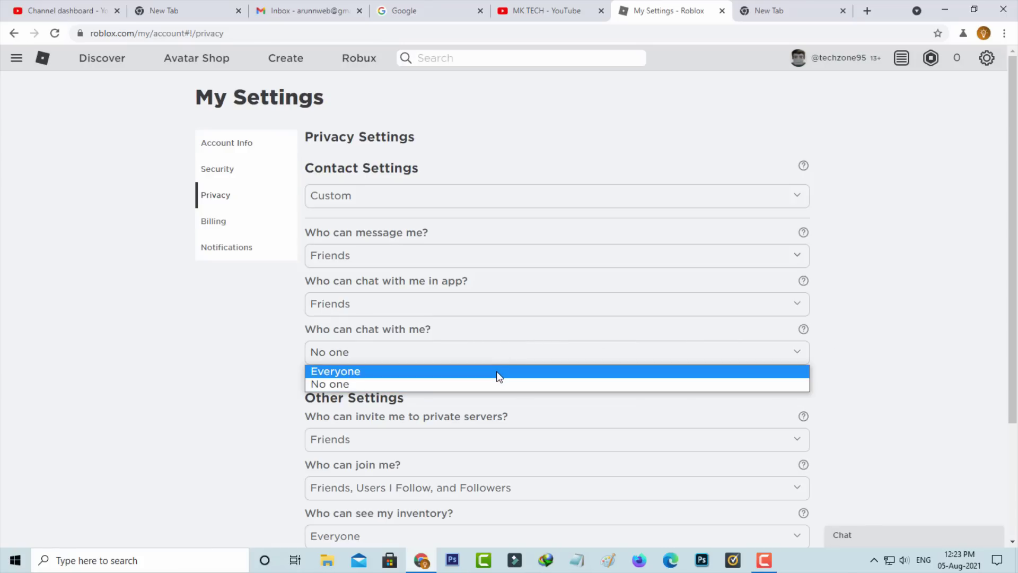
{"action": "left_click", "coordinate": [499, 372]}
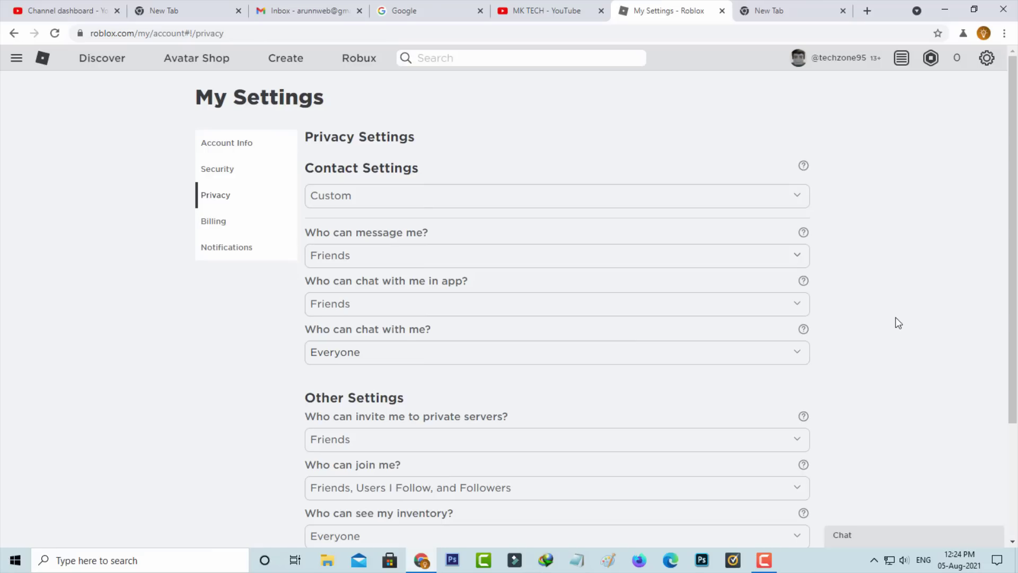
Step: Search for 'work at a pizza place' and open the Work at a Pizza Place game
{"action": "left_click", "coordinate": [497, 57]}
{"action": "type", "text": "w"}
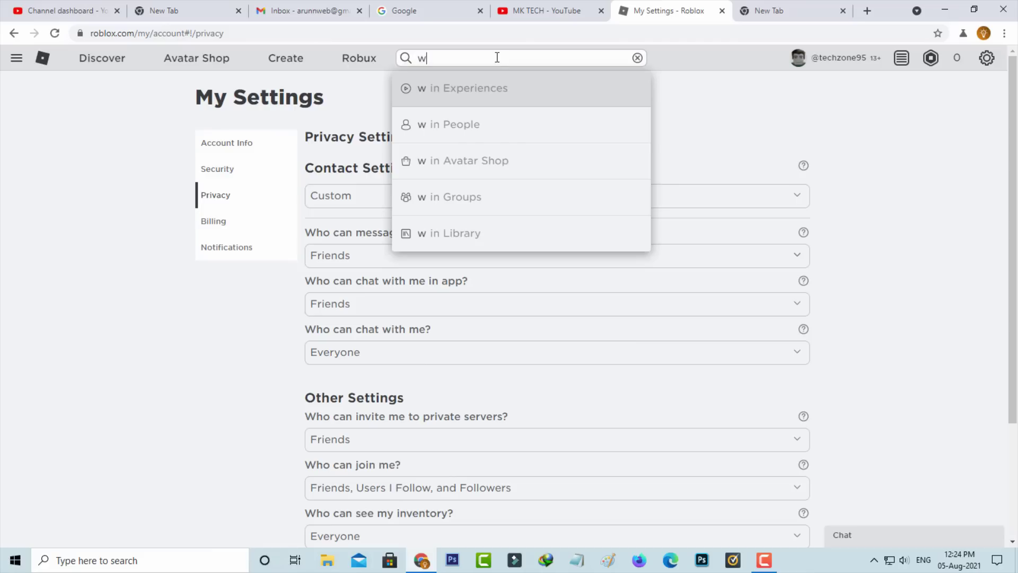
{"action": "type", "text": "ork at a pizza place"}
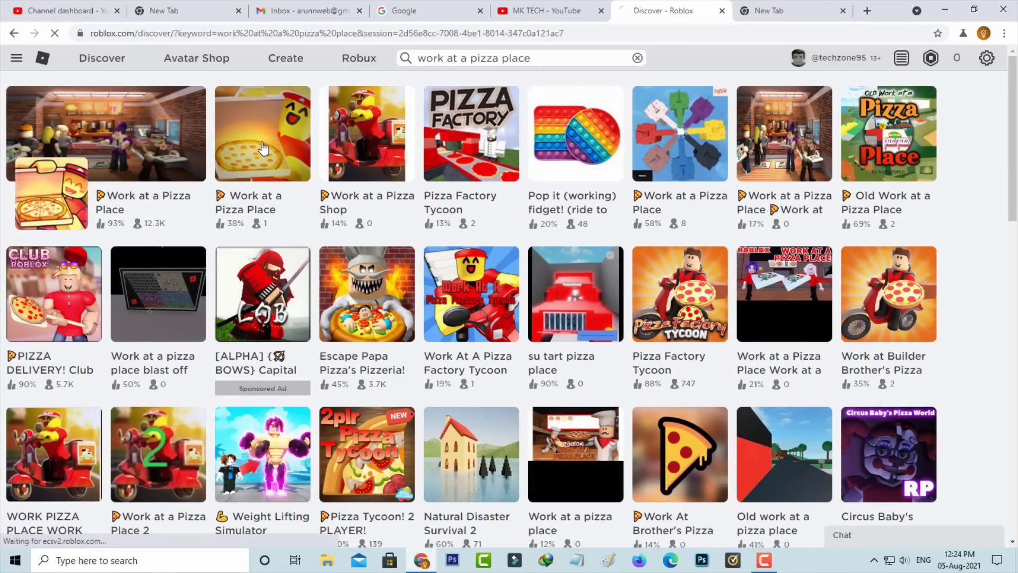
{"action": "left_click", "coordinate": [769, 240]}
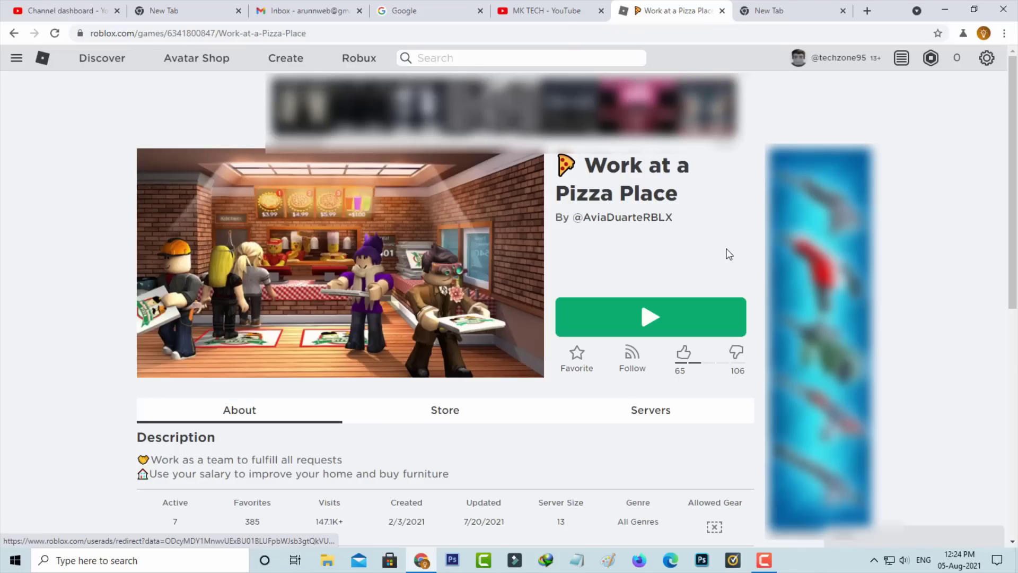